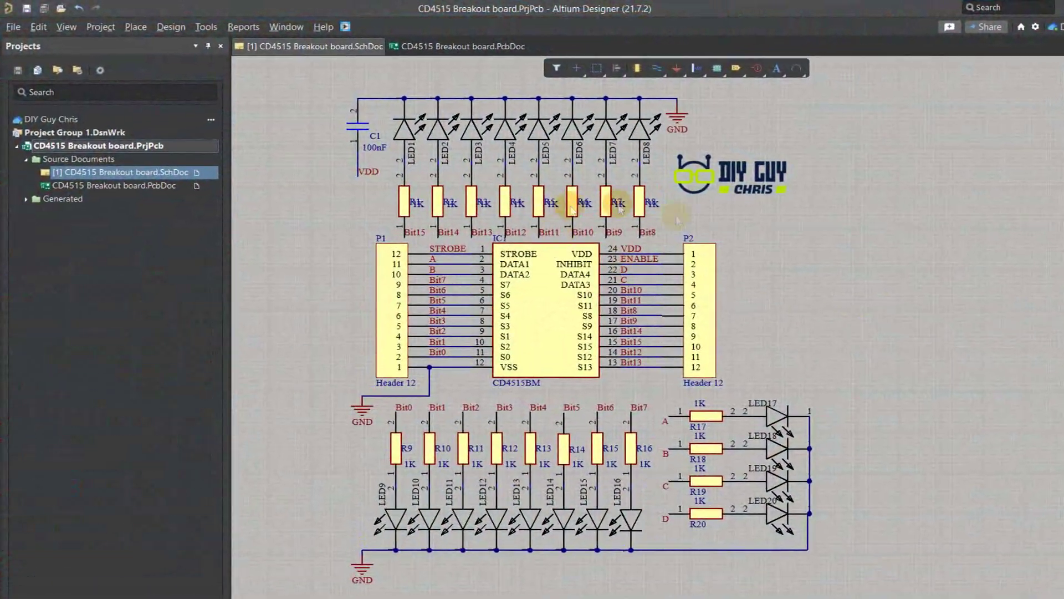
left_click(17, 28)
left_click(90, 86)
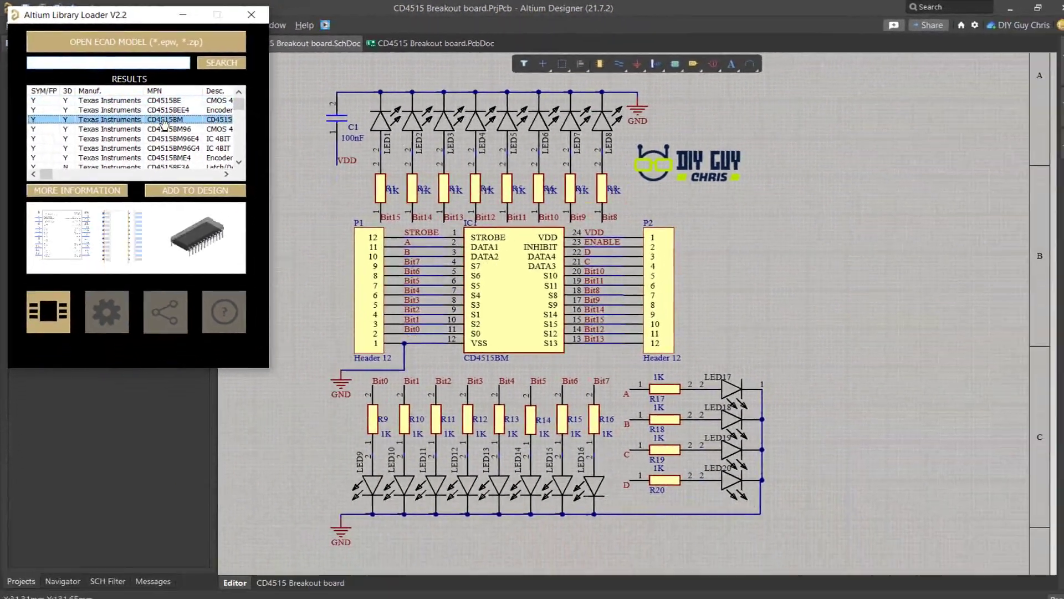
left_click(247, 16)
scroll(464, 250, "down", 2, "ctrl")
scroll(432, 459, "up", 5, "ctrl")
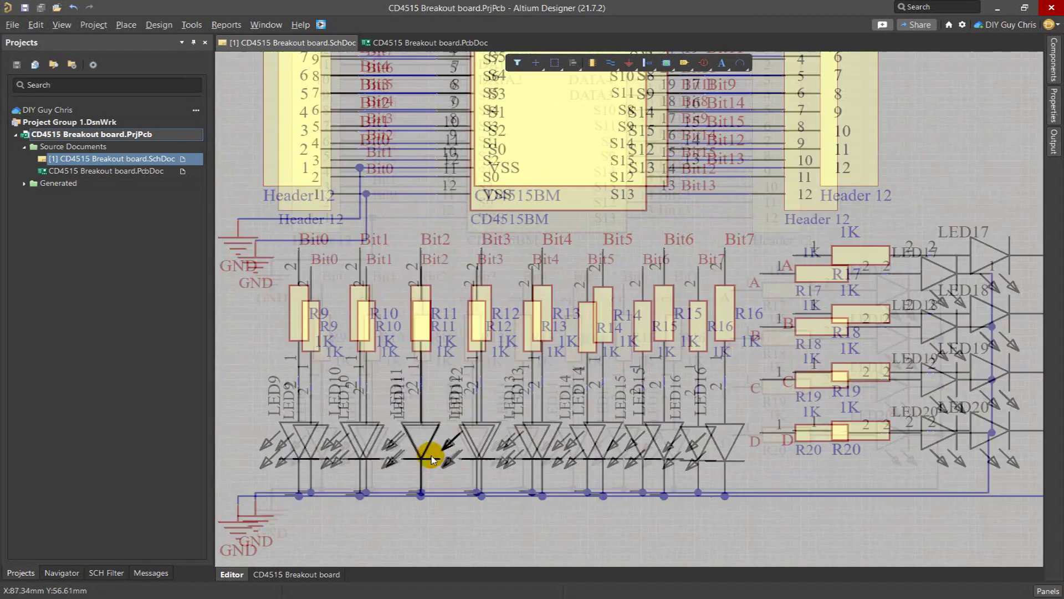
scroll(709, 521, "down", 4, "ctrl")
scroll(647, 217, "up", 3, "ctrl")
left_click_drag(427, 203, 655, 290)
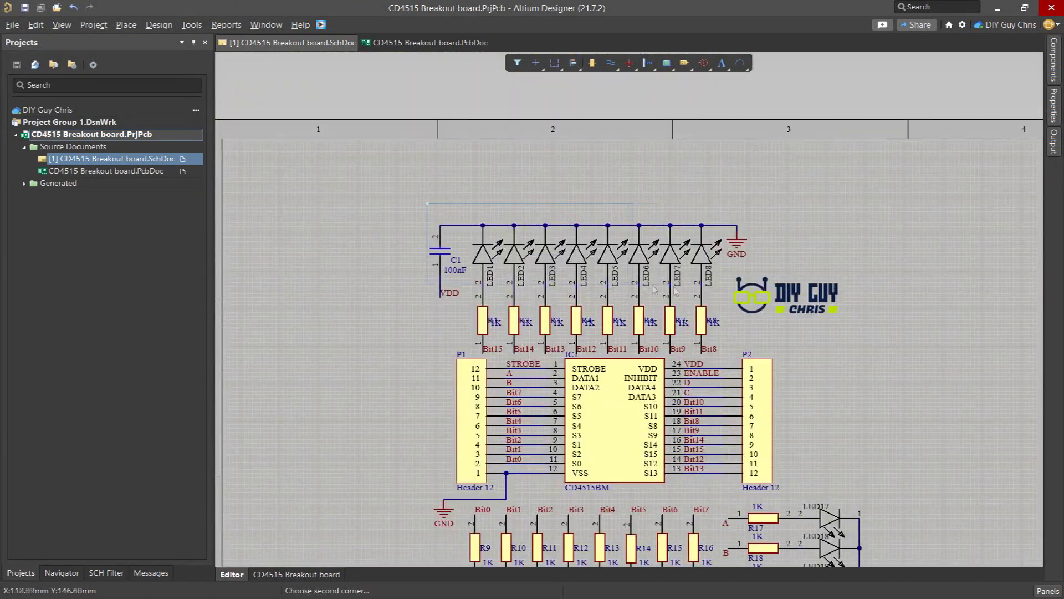
scroll(677, 380, "down", 2, "ctrl")
scroll(620, 303, "up", 5, "ctrl")
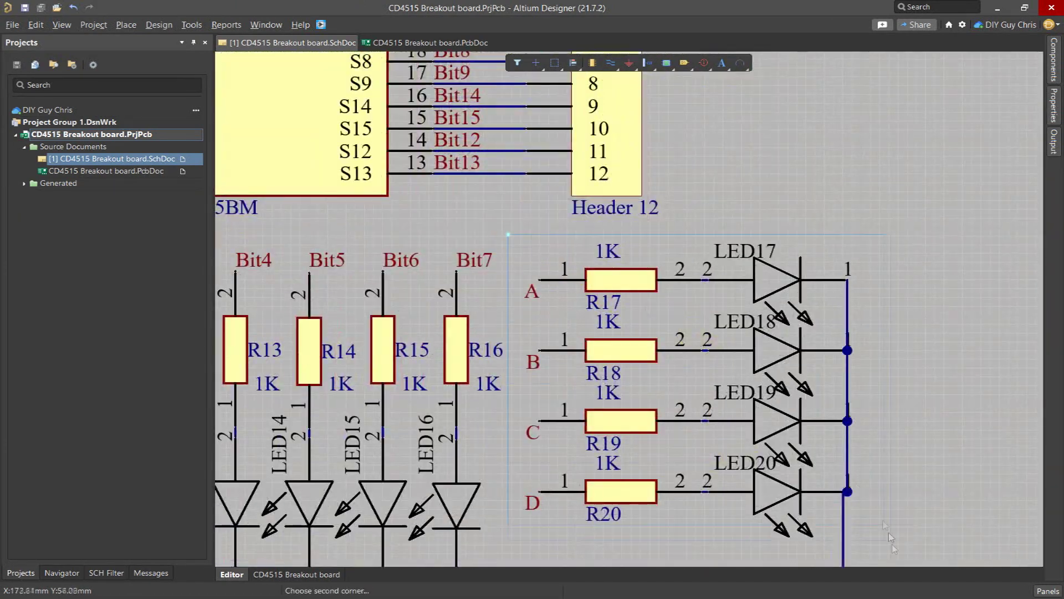
left_click(870, 435)
scroll(720, 460, "down", 3, "ctrl")
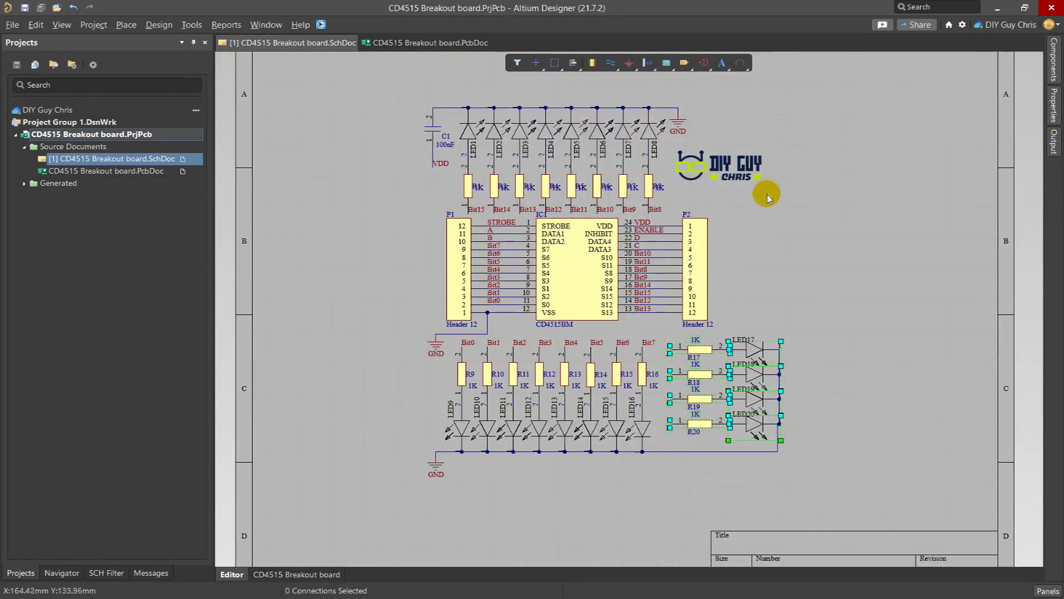
scroll(768, 320, "up", 1, "ctrl")
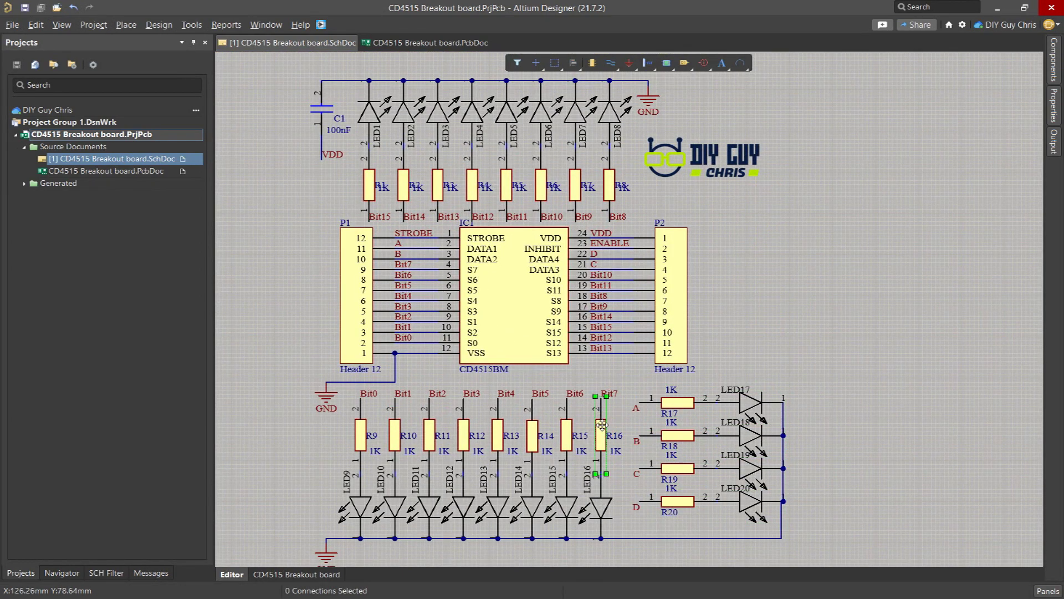
left_click(1054, 106)
left_click(954, 193)
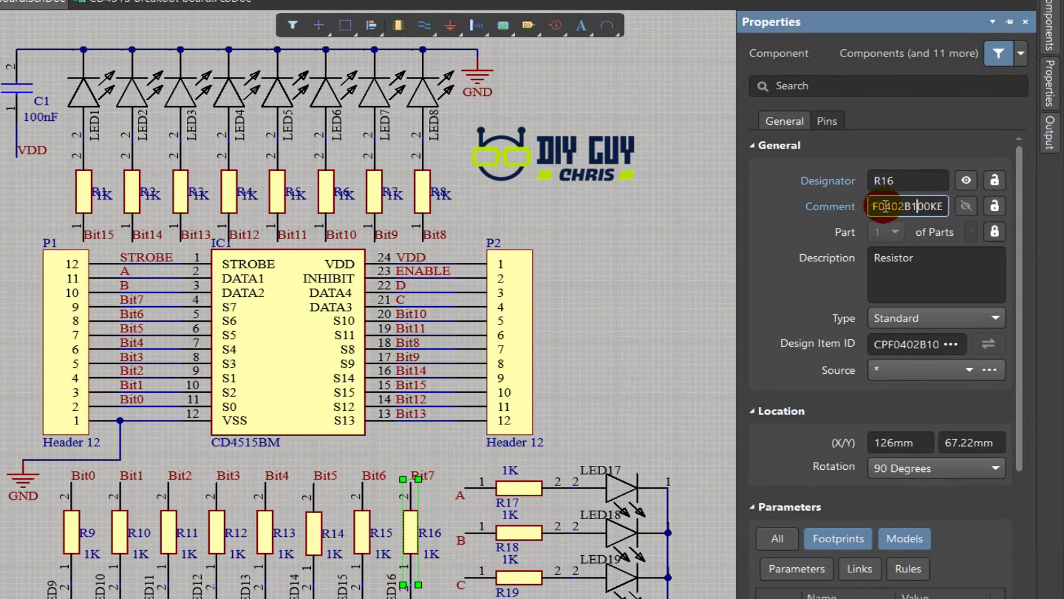
scroll(890, 189, "down", 5)
left_click(788, 551)
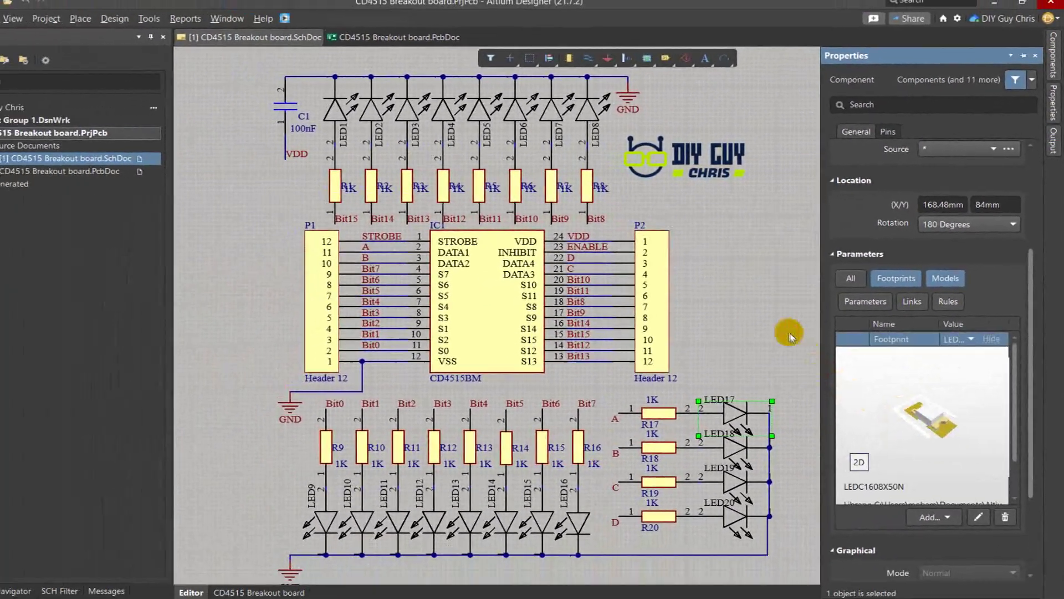
left_click(534, 357)
scroll(504, 277, "down", 3, "ctrl")
scroll(468, 278, "up", 5, "ctrl")
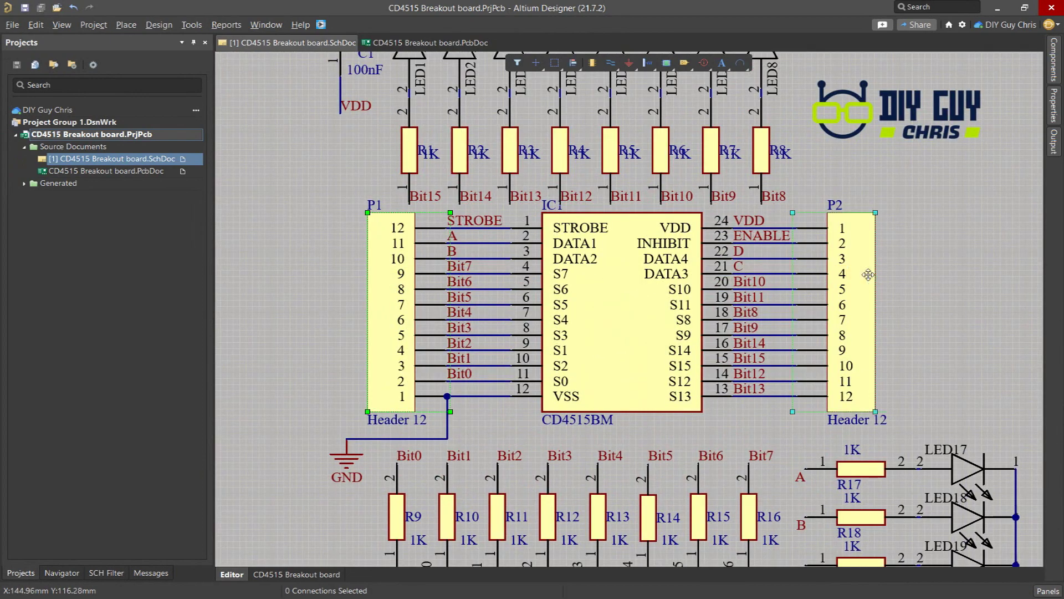
scroll(786, 310, "up", 4, "ctrl")
scroll(741, 299, "down", 2, "ctrl")
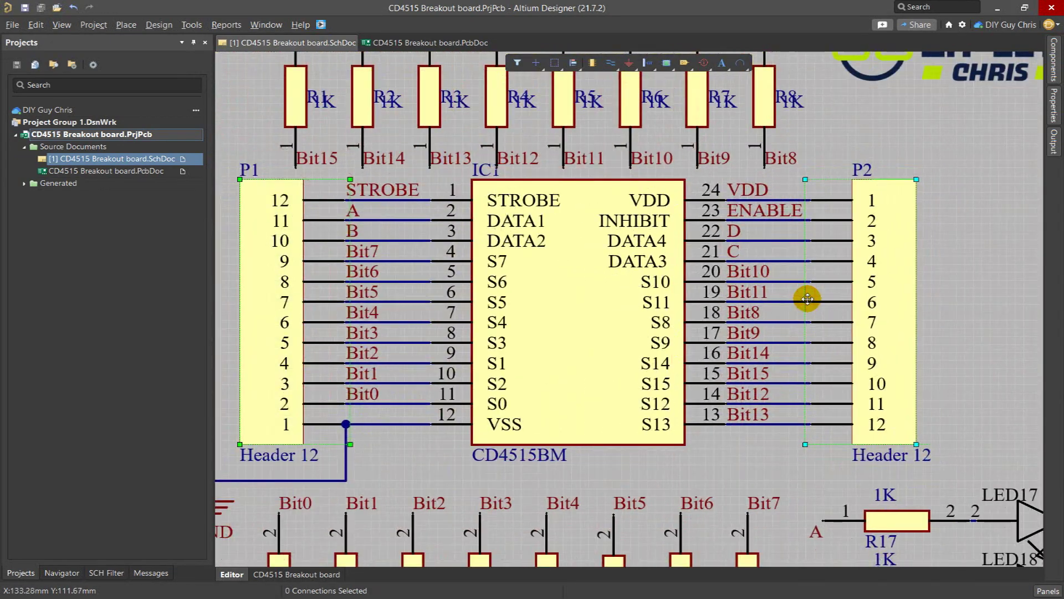
scroll(395, 260, "up", 1, "ctrl")
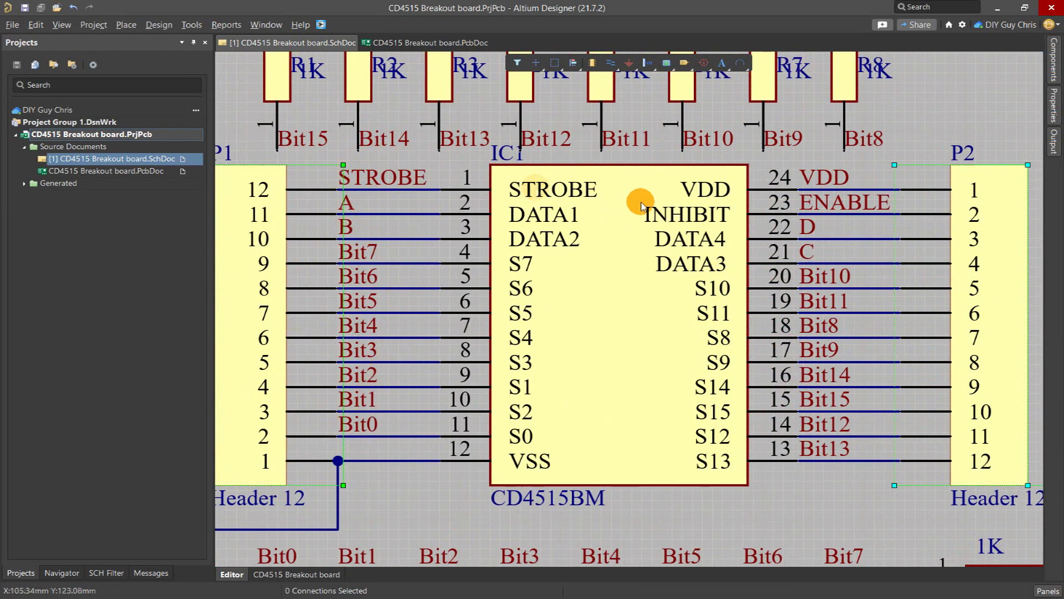
scroll(760, 376, "down", 4, "ctrl")
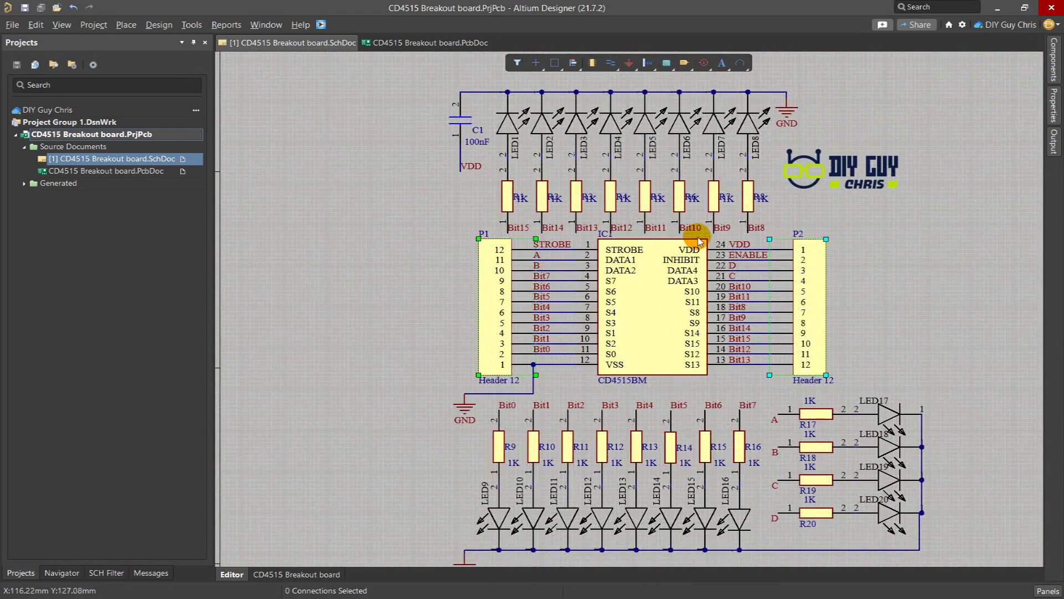
Step: Open the CD4515 Breakout board PCB layout and measure the 15.24 mm (600 mil) header spacing
left_click(411, 43)
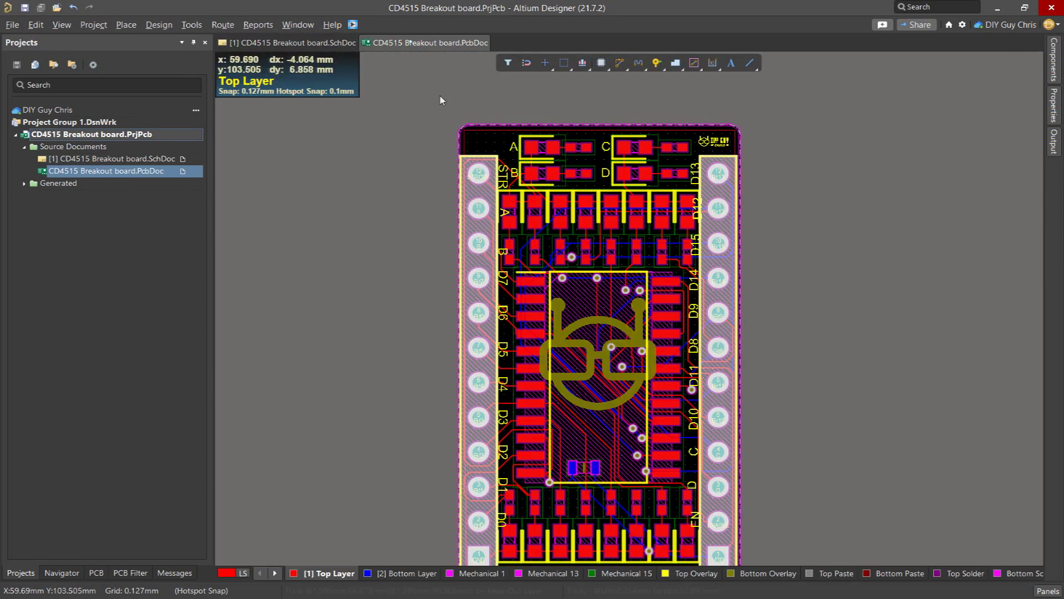
scroll(414, 241, "down", 2, "ctrl")
scroll(533, 266, "up", 1, "ctrl")
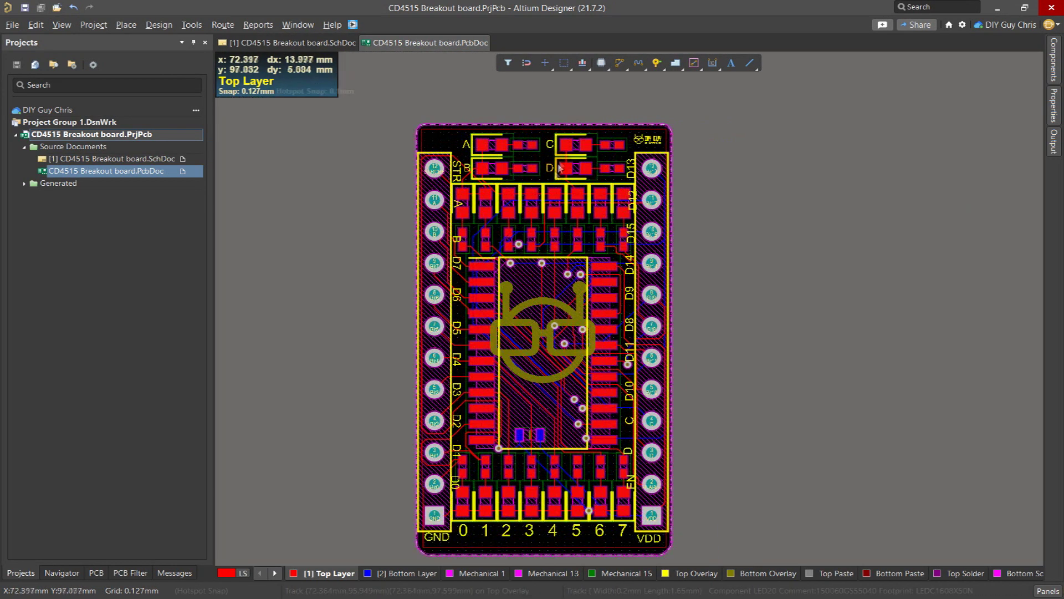
left_click(539, 126)
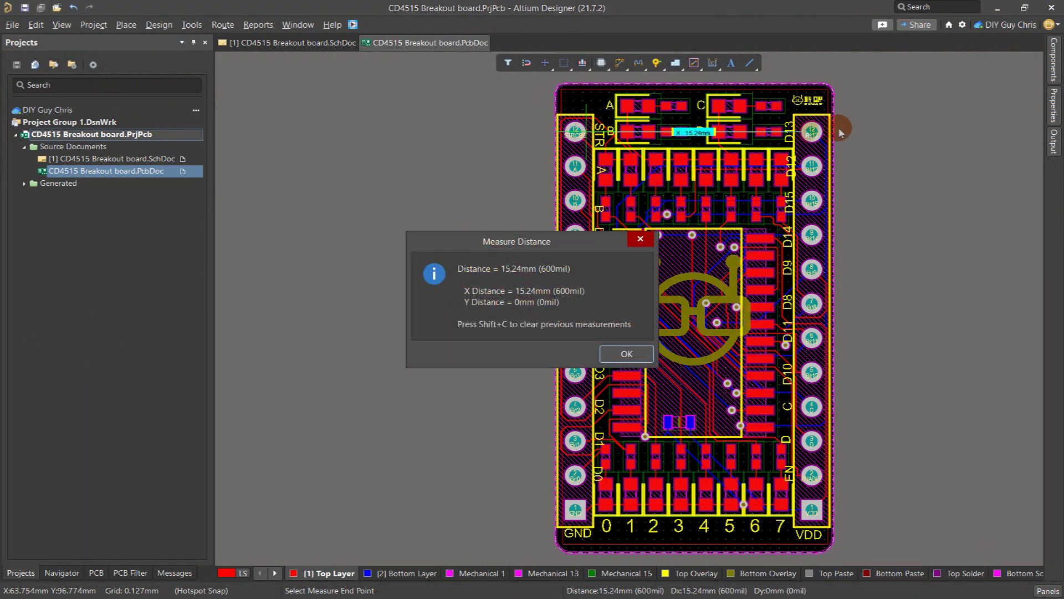
left_click(632, 355)
scroll(880, 279, "down", 2, "ctrl")
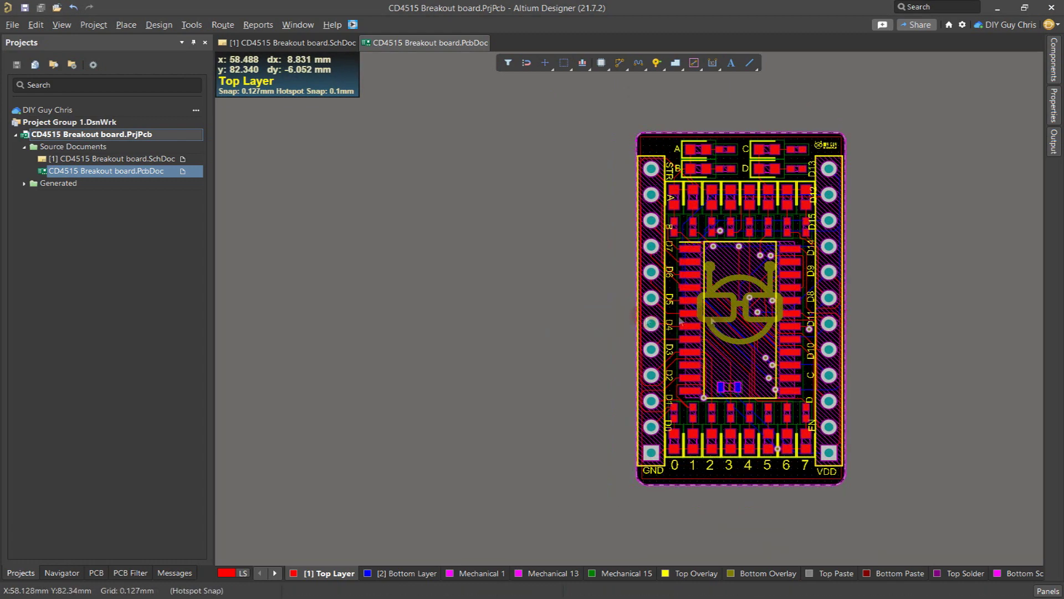
scroll(772, 291, "up", 4, "ctrl")
left_click(691, 261)
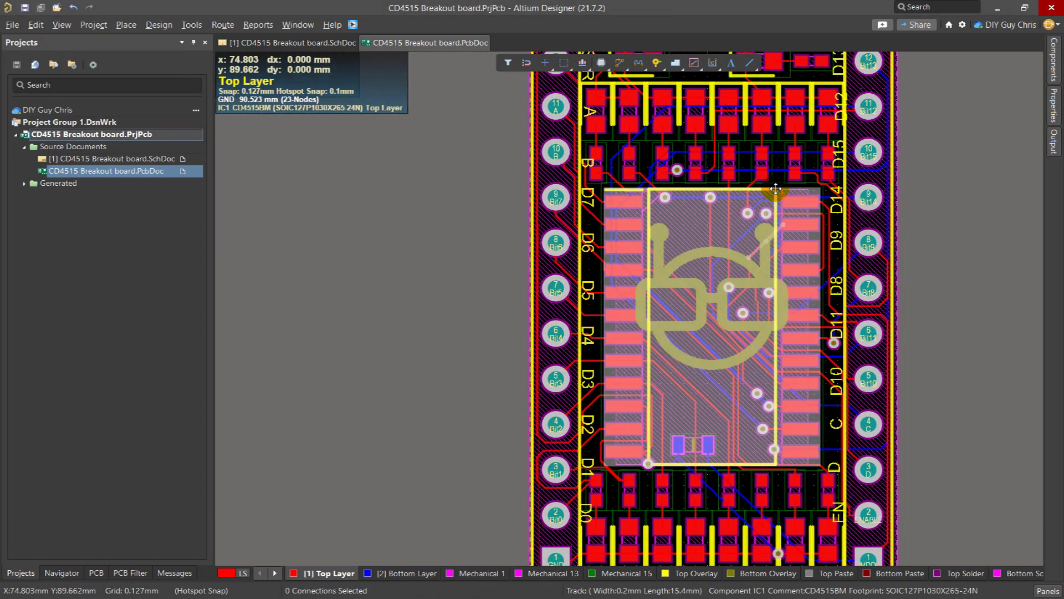
scroll(691, 261, "down", 1)
scroll(711, 422, "down", 2, "ctrl")
scroll(708, 423, "up", 5, "ctrl")
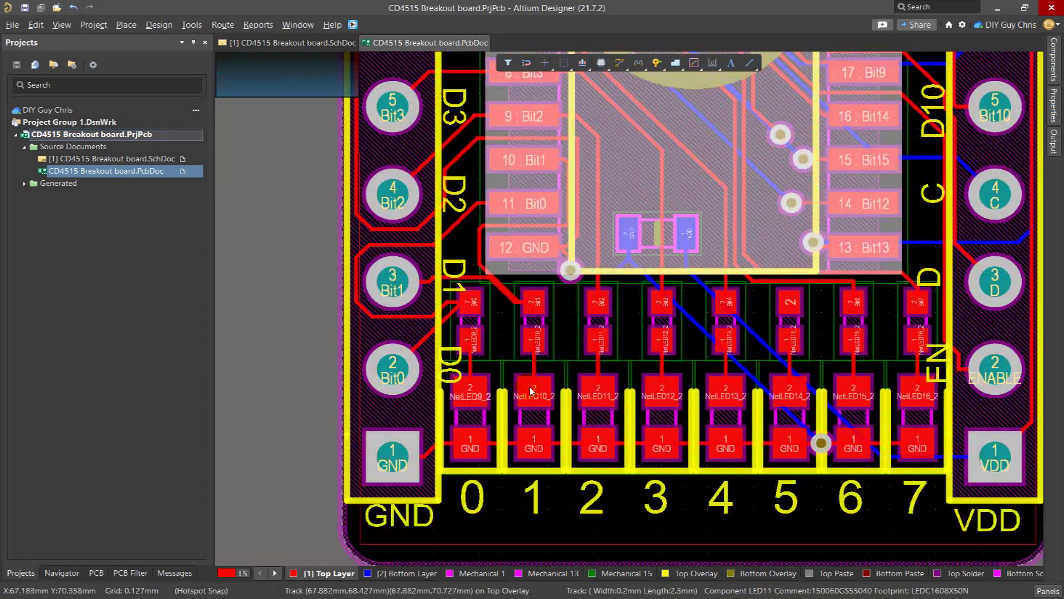
scroll(813, 442, "down", 4, "ctrl")
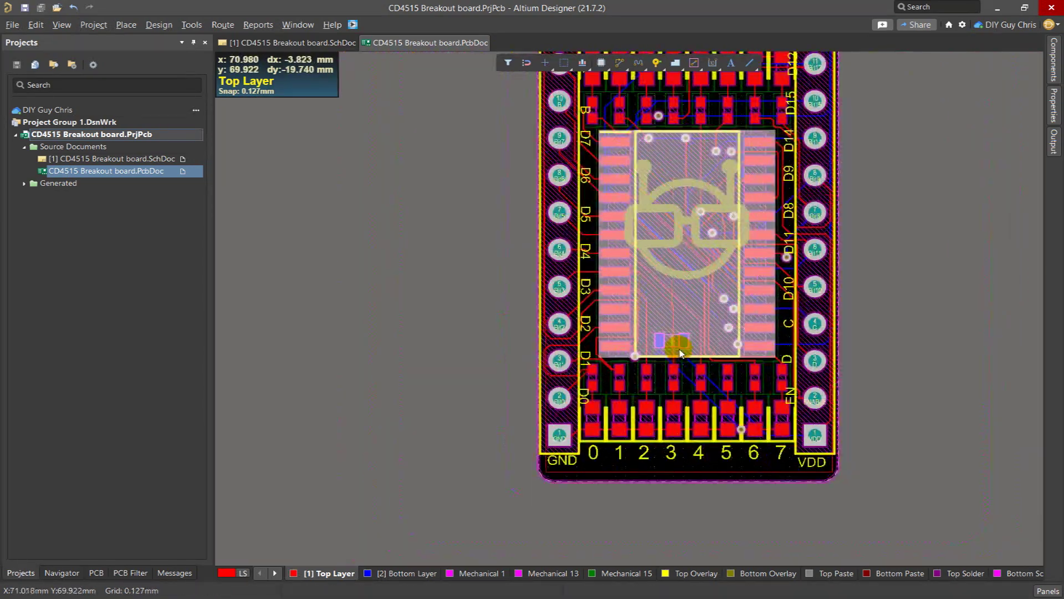
scroll(690, 105, "up", 3, "ctrl")
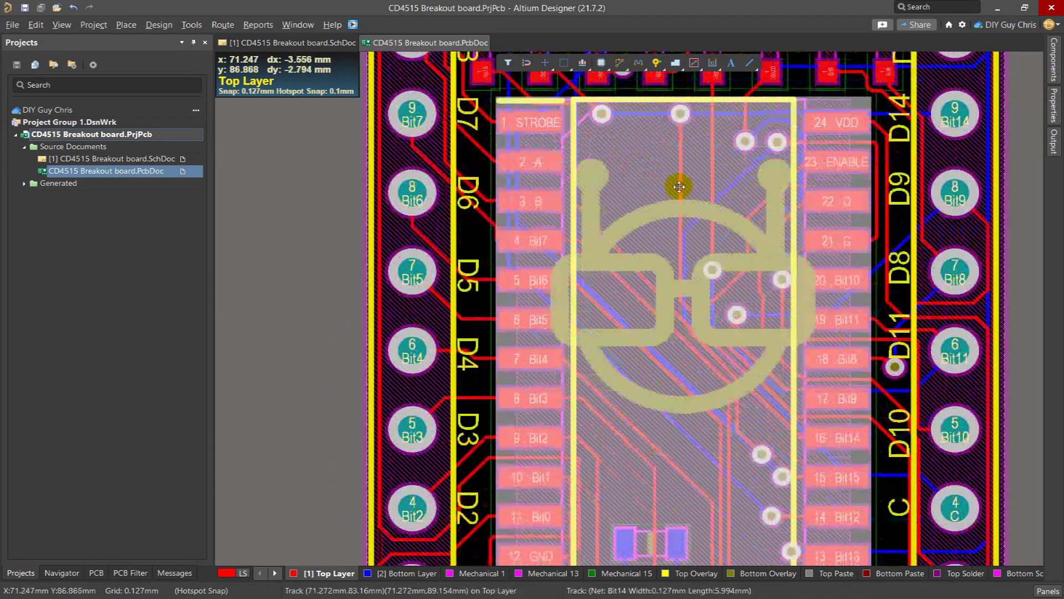
key("ctrl+Page_Down")
left_click(160, 24)
Step: Check the Clearance_1 rule, then give the GND pour a 45-degree hatched fill and repour
left_click(166, 71)
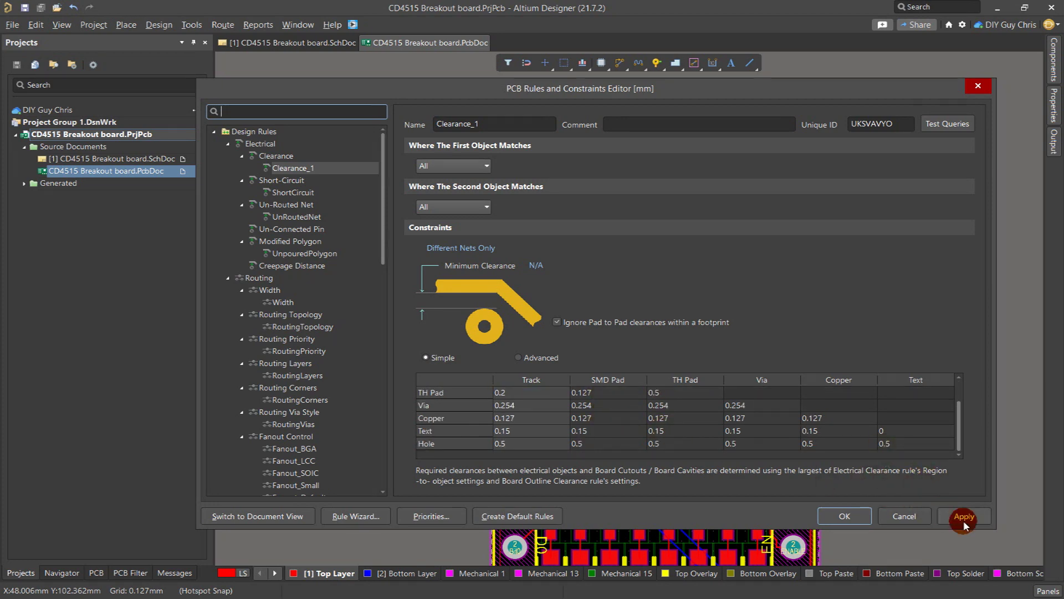
left_click(857, 515)
double_click(503, 154)
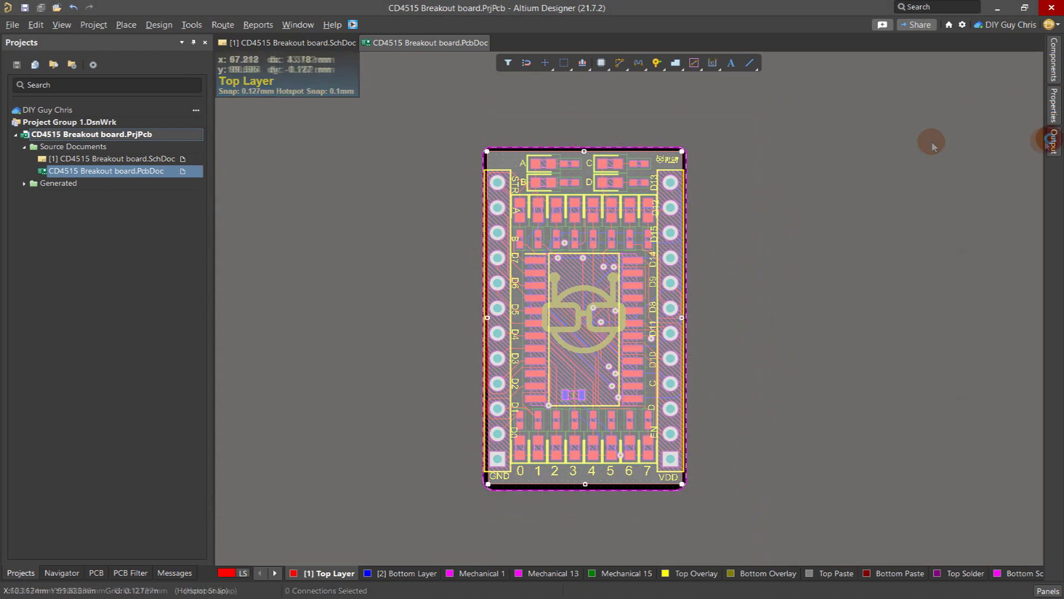
left_click(937, 313)
left_click(998, 313)
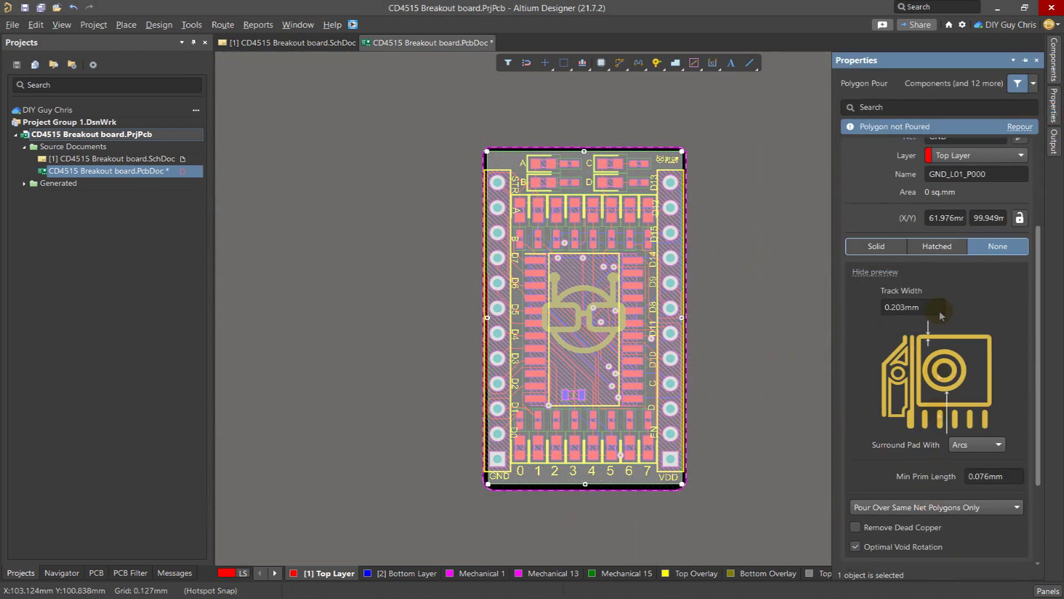
left_click(937, 313)
left_click(915, 488)
left_click(1020, 129)
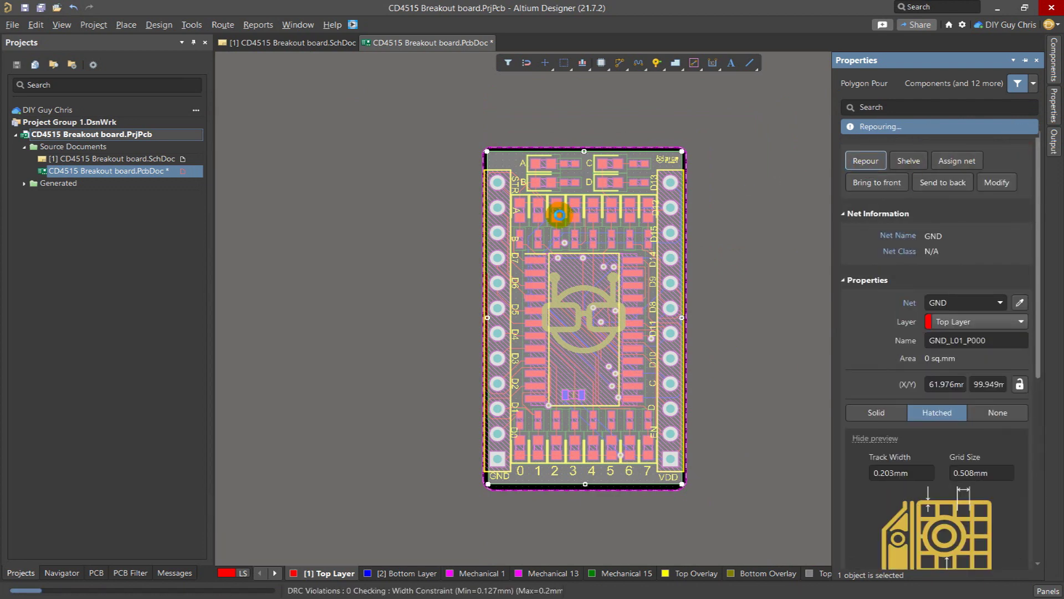
Step: Repour the board copper and rotate the CD4515 breakout in 3D layout mode
left_click(700, 229)
scroll(700, 228, "down", 1, "ctrl")
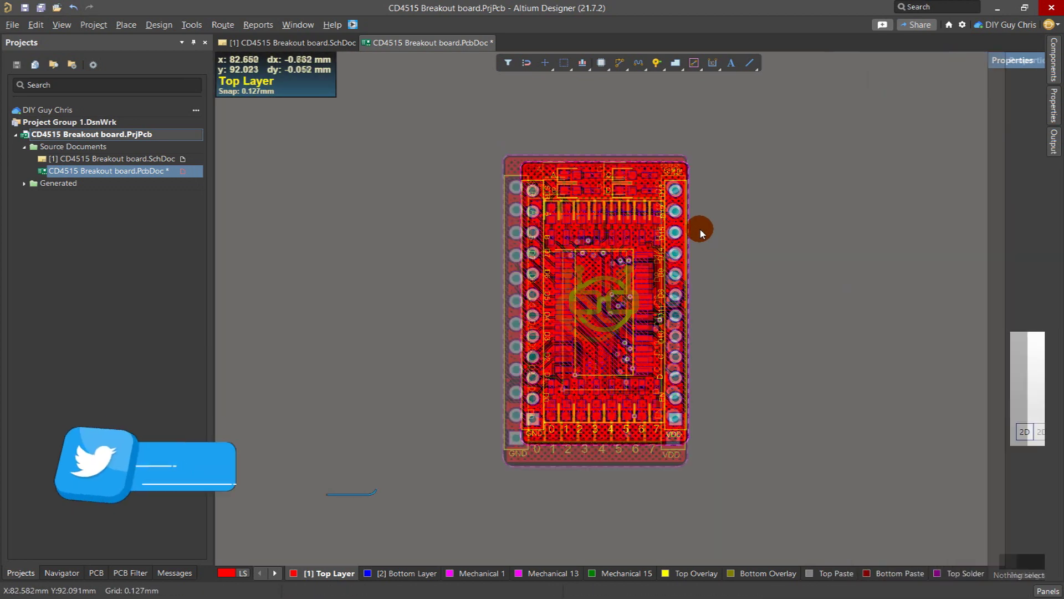
left_click(62, 24)
key("3")
right_click_drag(585, 275, 643, 294, "shift")
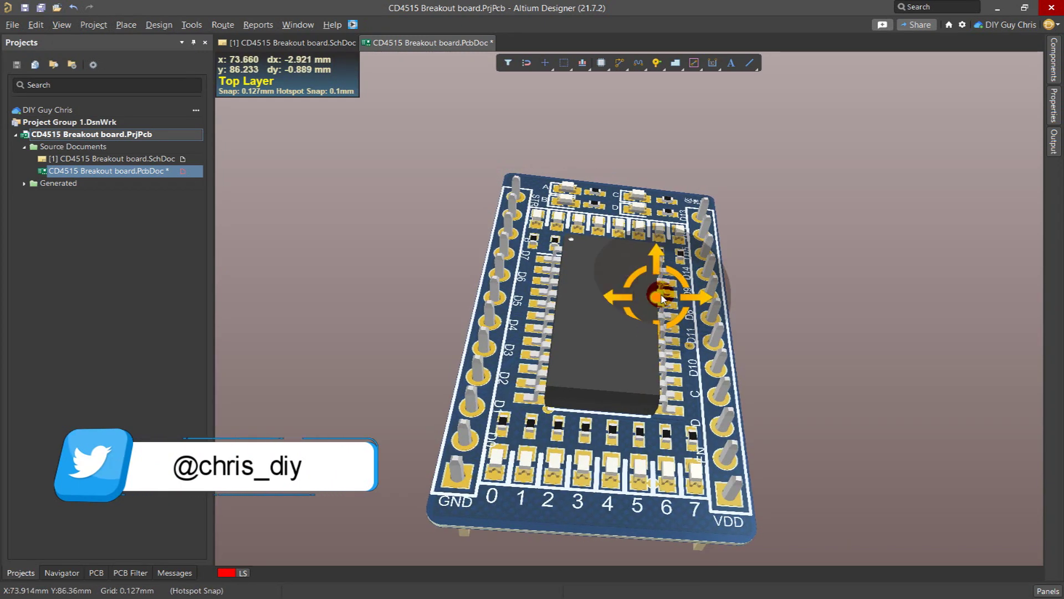
right_click_drag(648, 295, 518, 361, "shift")
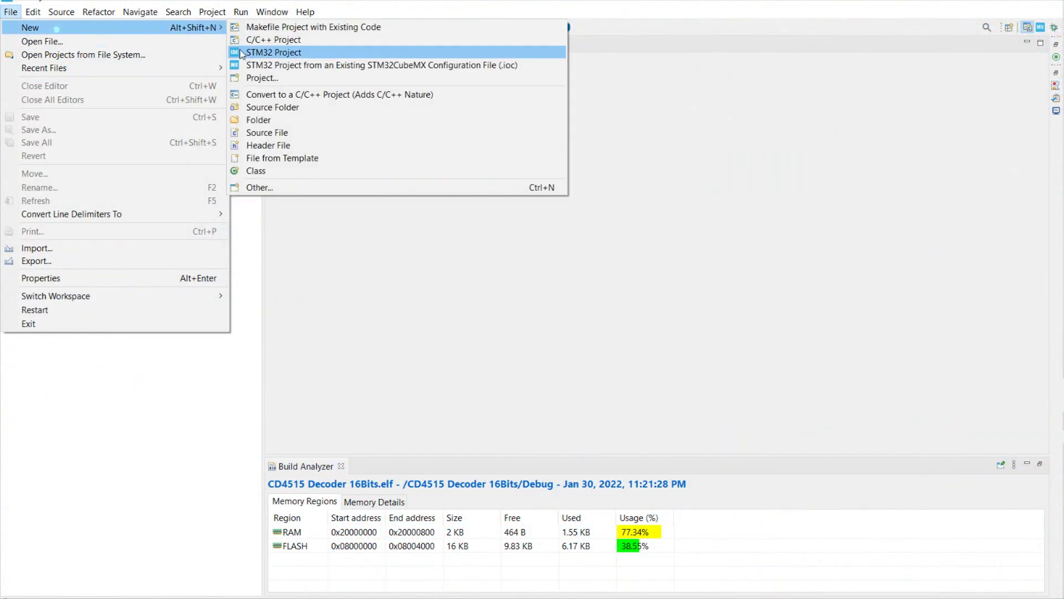
Step: Start a new STM32 project and select the NUCLEO-L011K4 board via an L011K4 search
left_click(273, 53)
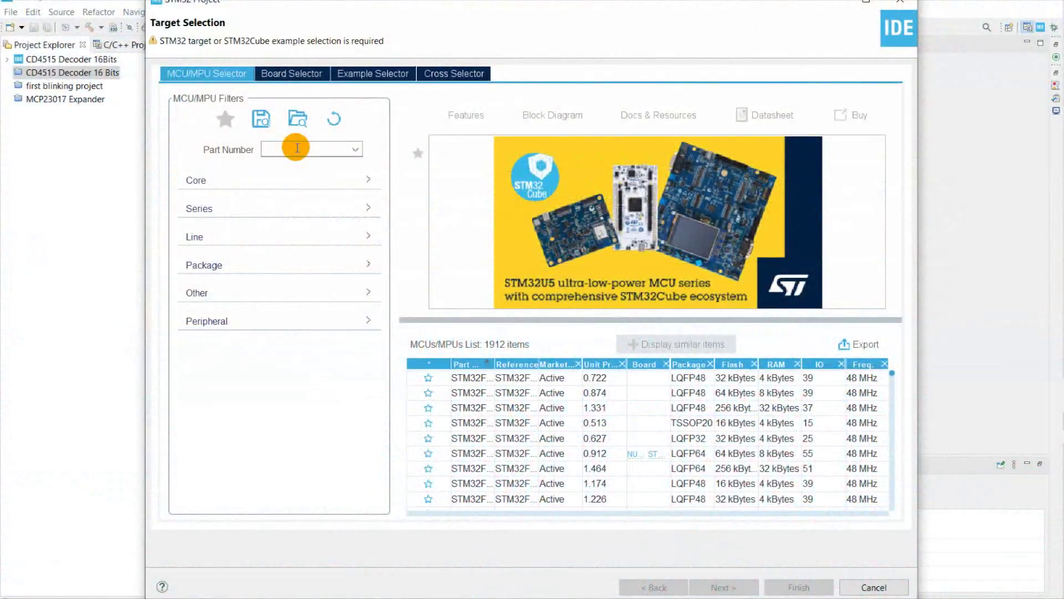
type("L011K4")
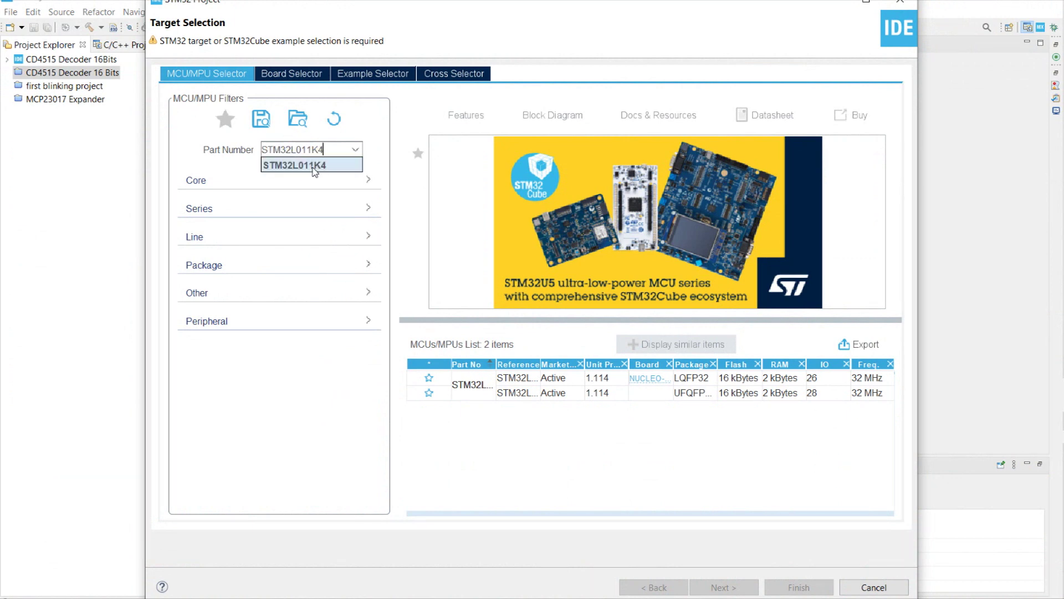
left_click(314, 166)
left_click(693, 379)
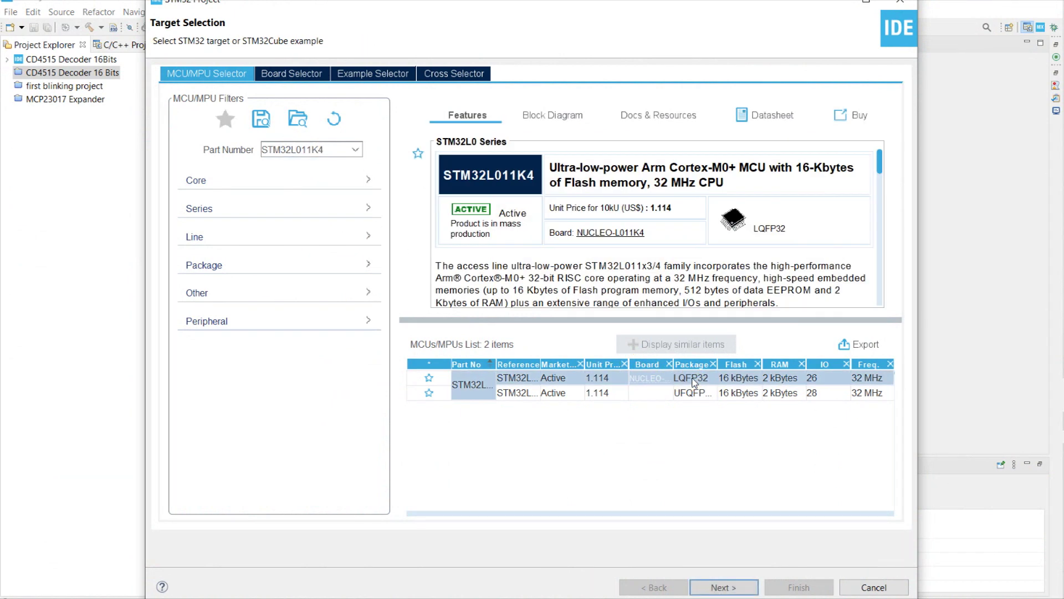
left_click(648, 379)
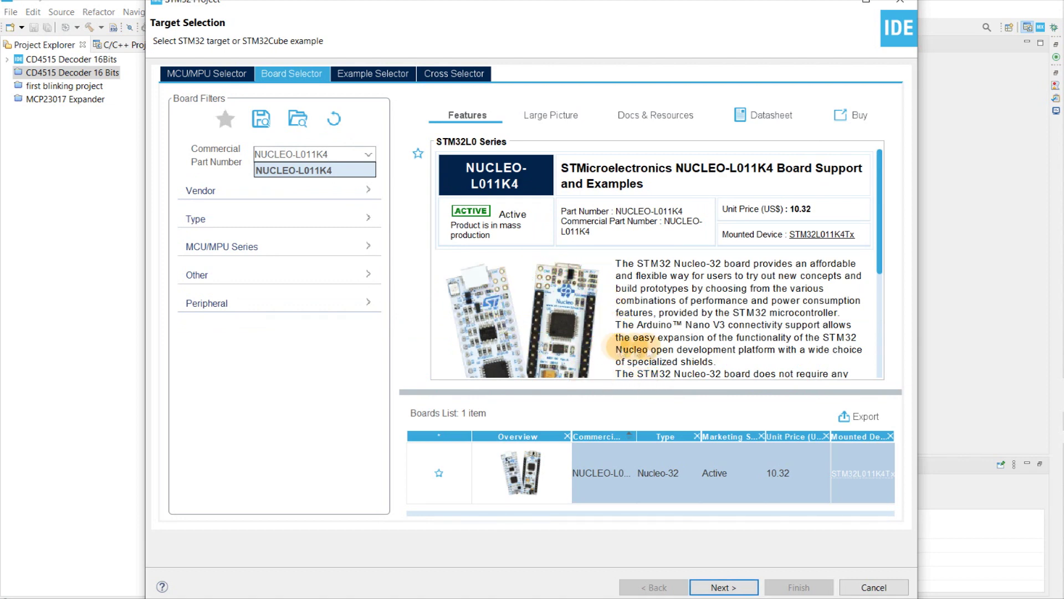
Step: Name the project 'CD4515 Decoder 16 Bits', finish it, and accept default peripheral initialization
left_click(722, 586)
type("CD4515 Decoder 1")
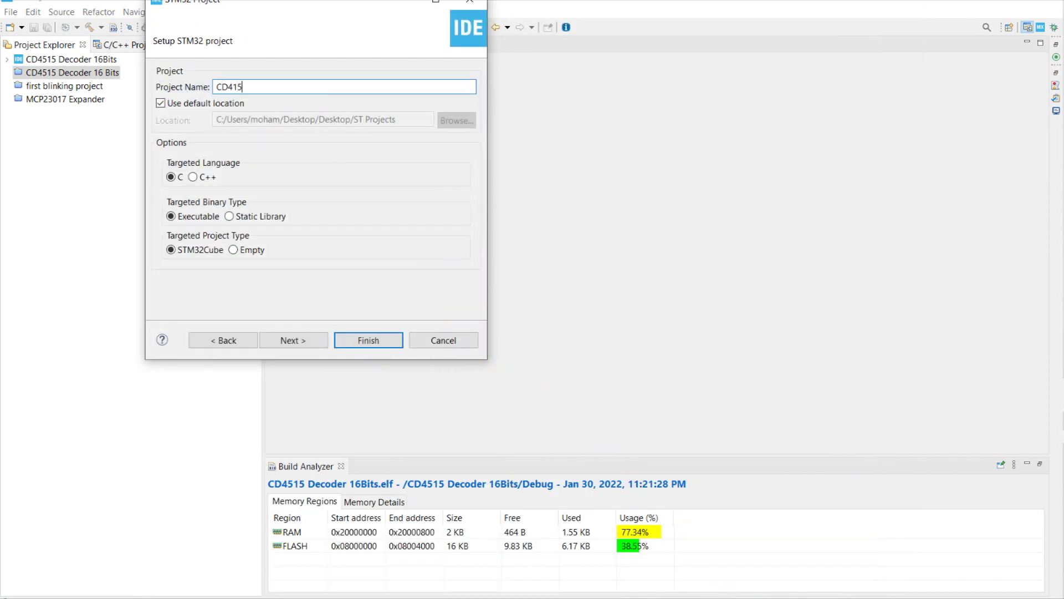
type("6 Bits")
left_click(293, 339)
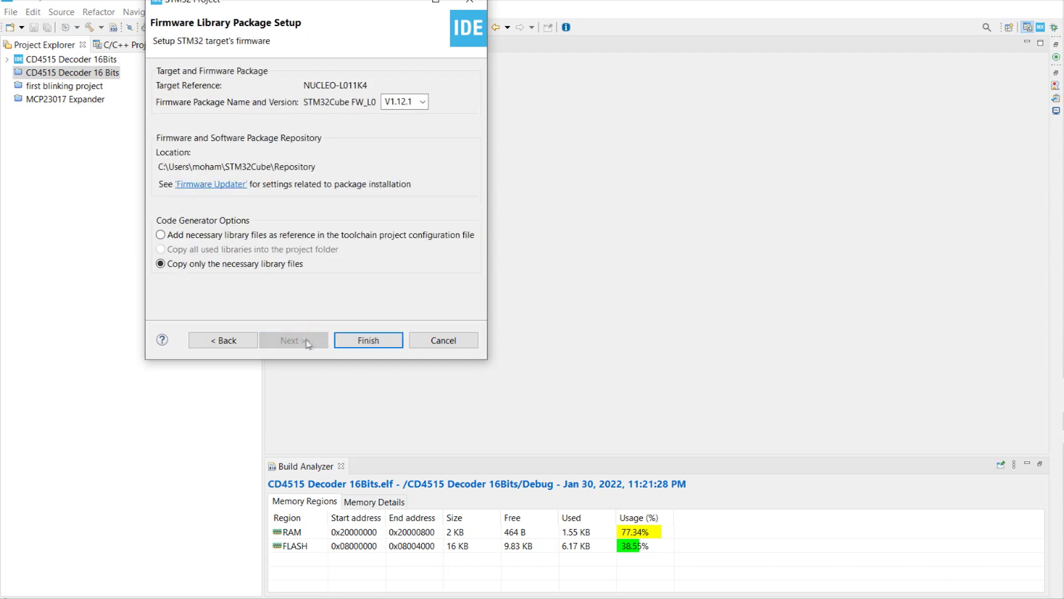
left_click(369, 340)
left_click(460, 194)
left_click(450, 223)
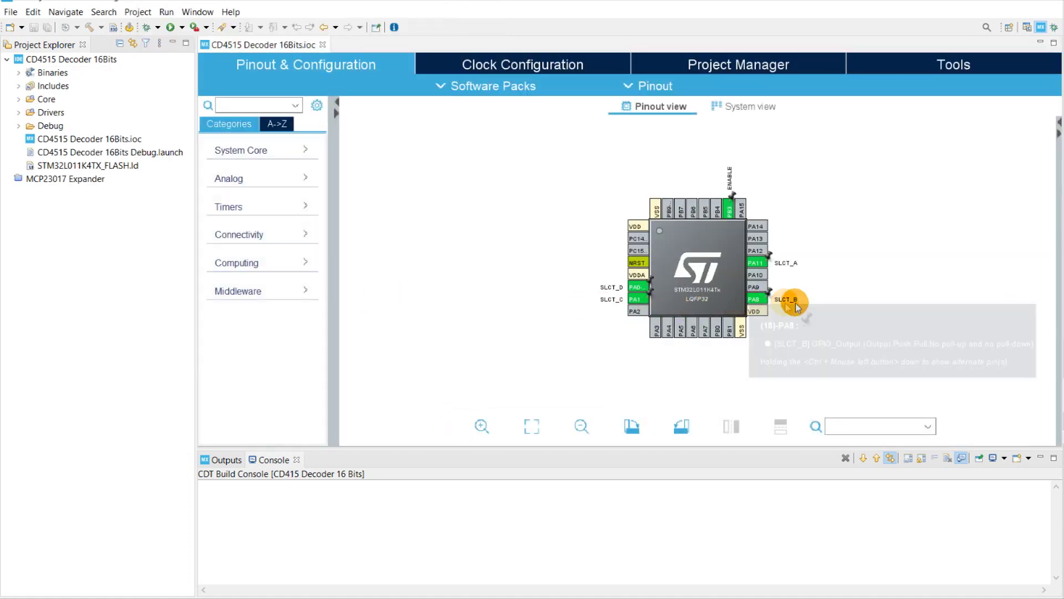
Step: Inspect pins PA0, PA1, PA11 and PA8 to confirm their GPIO_Output assignments
scroll(721, 288, "up", 4)
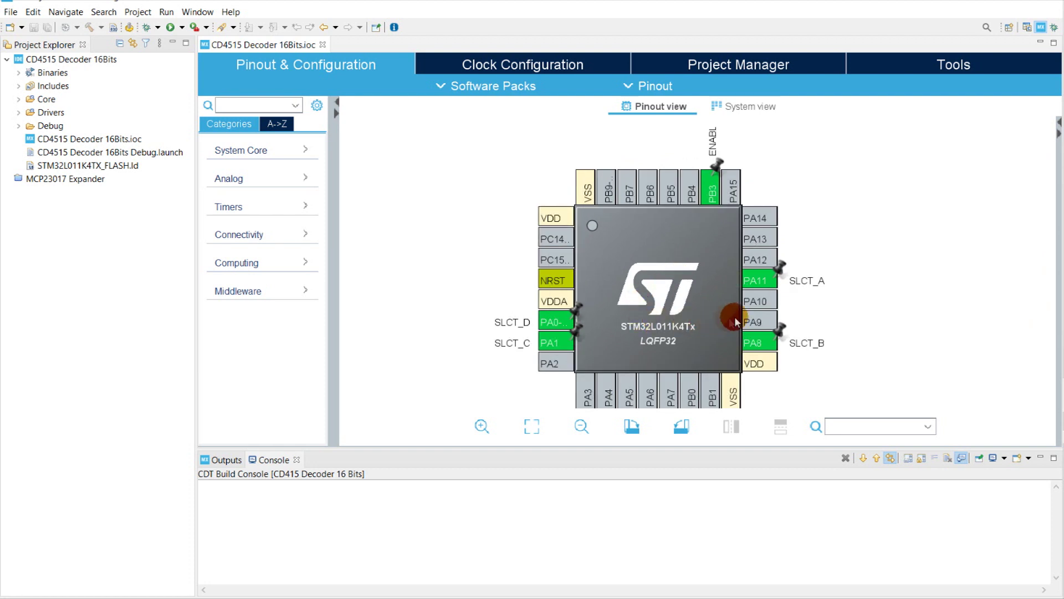
scroll(726, 297, "up", 1)
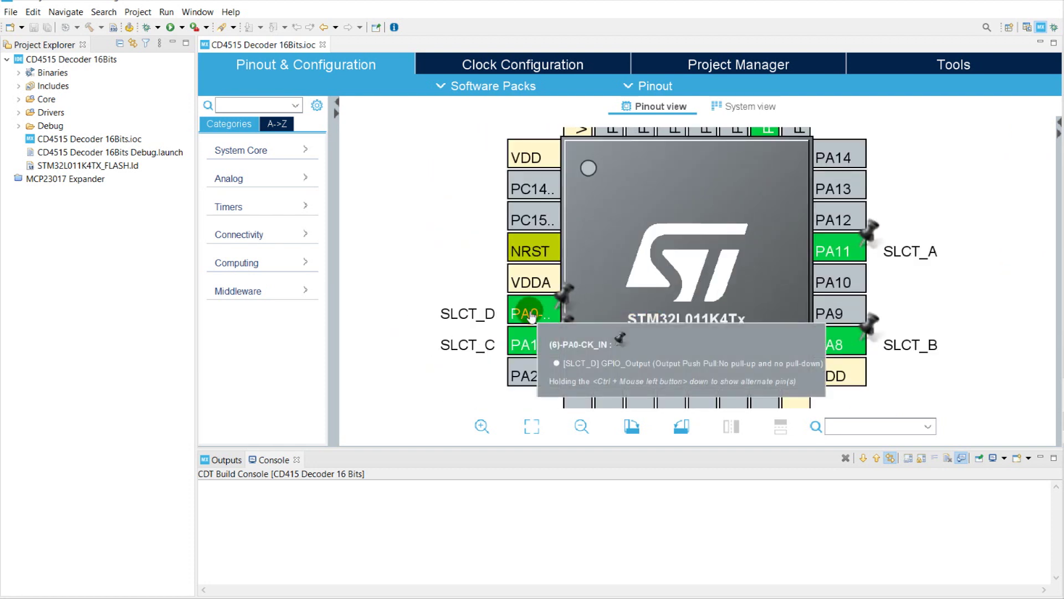
right_click(521, 314)
left_click(521, 345)
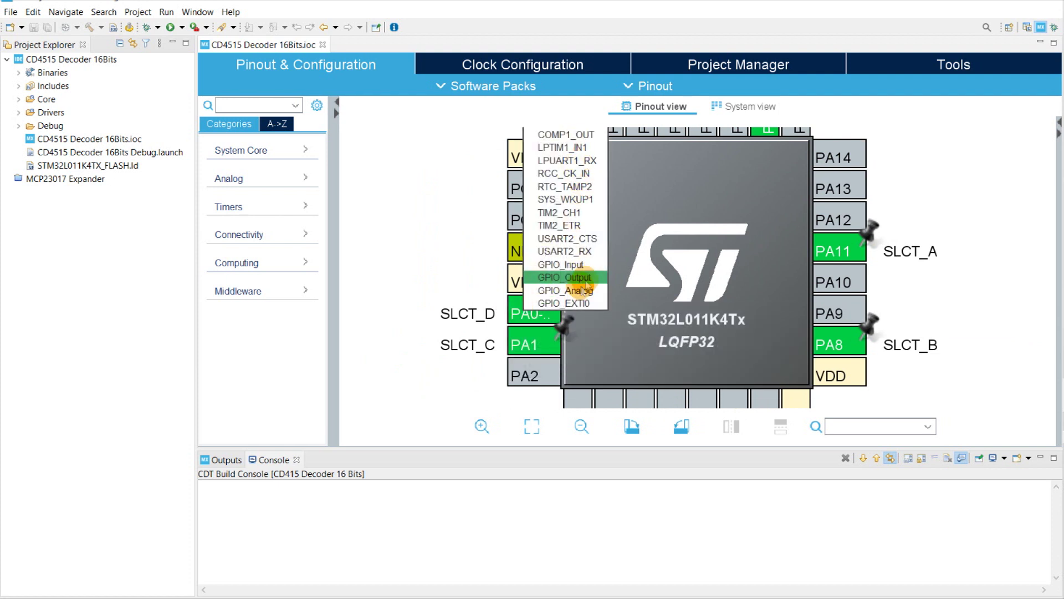
right_click(521, 345)
left_click(521, 345)
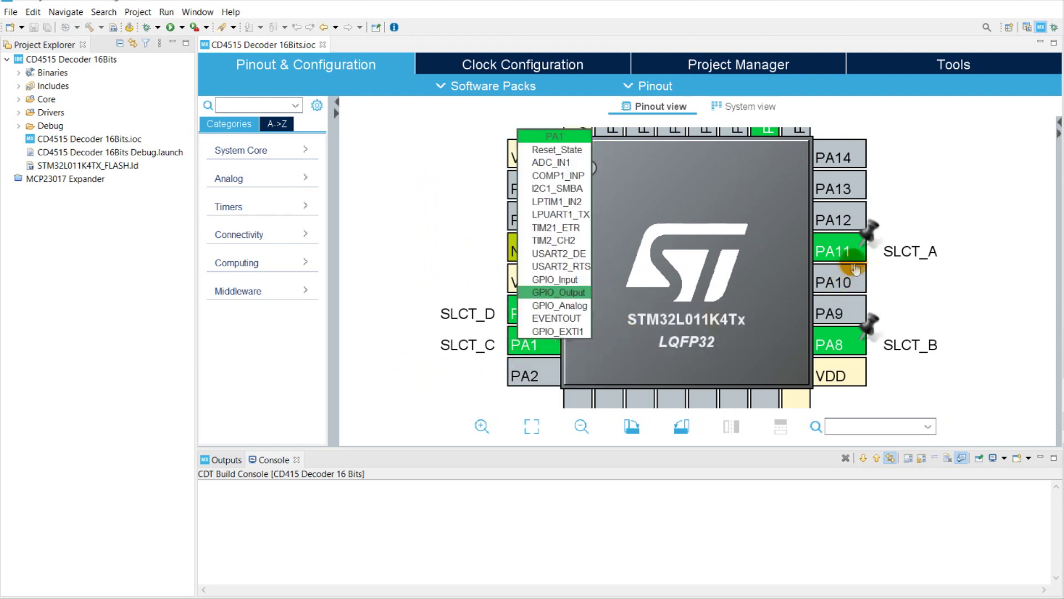
left_click(838, 251)
left_click(838, 344)
left_click(437, 256)
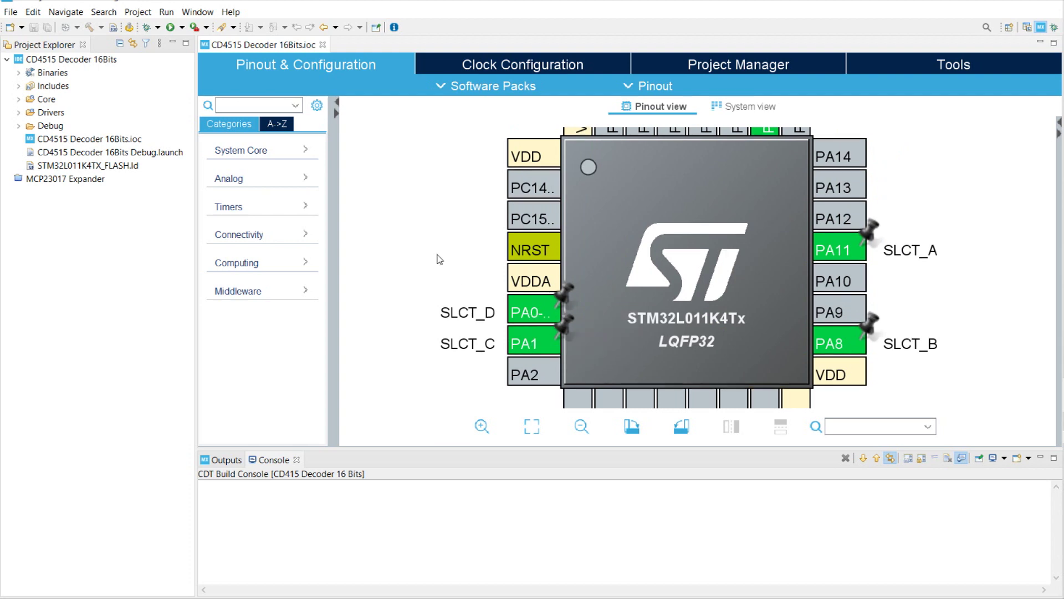
Step: Check that pin PB3 carries the ENABLE user label
scroll(437, 257, "down", 3)
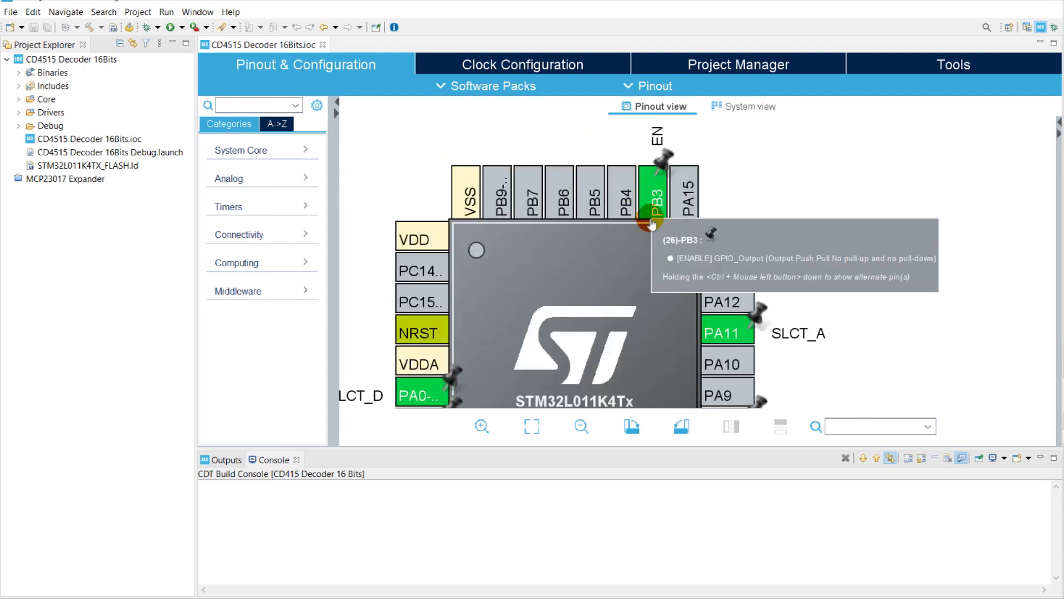
scroll(640, 219, "up", 1)
left_click(608, 267)
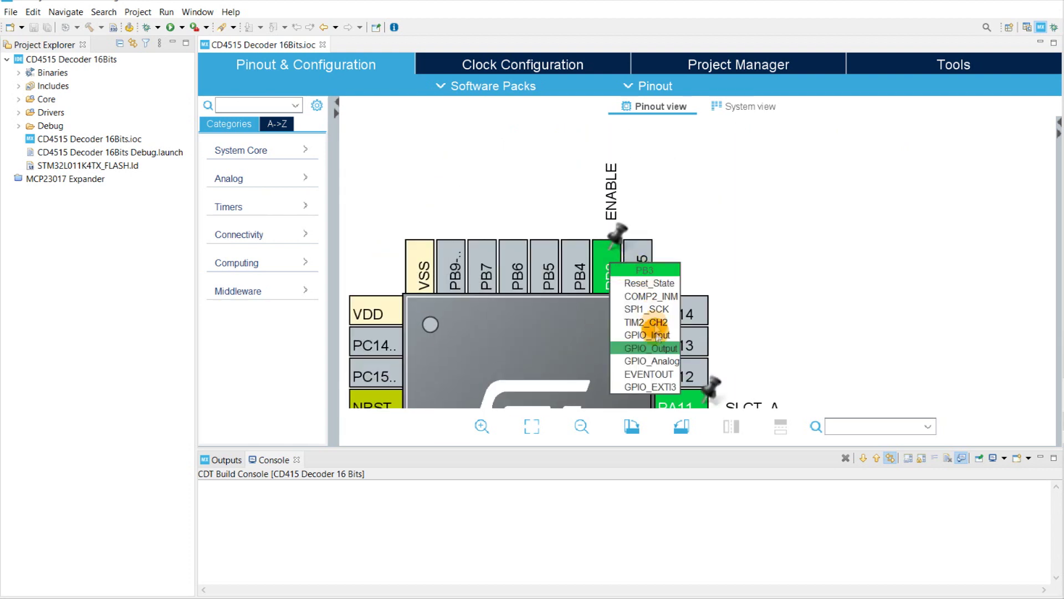
right_click(608, 258)
left_click(632, 261)
left_click(831, 305)
scroll(832, 305, "down", 3)
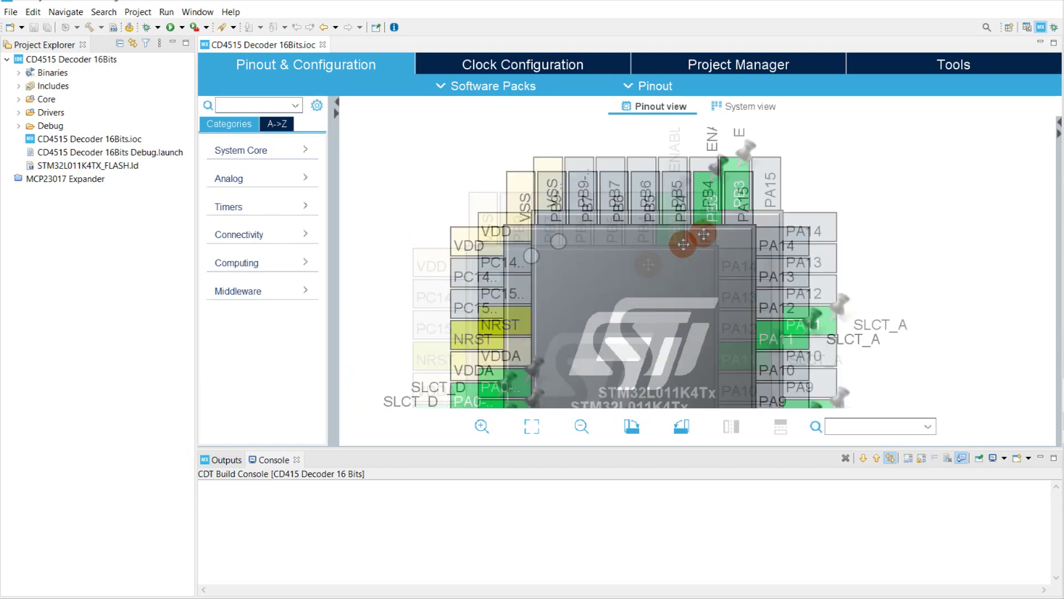
Step: Switch to the C/C++ perspective and highlight main.c's SELECTION for-loop and HAL_Delay(500)
left_click(198, 12)
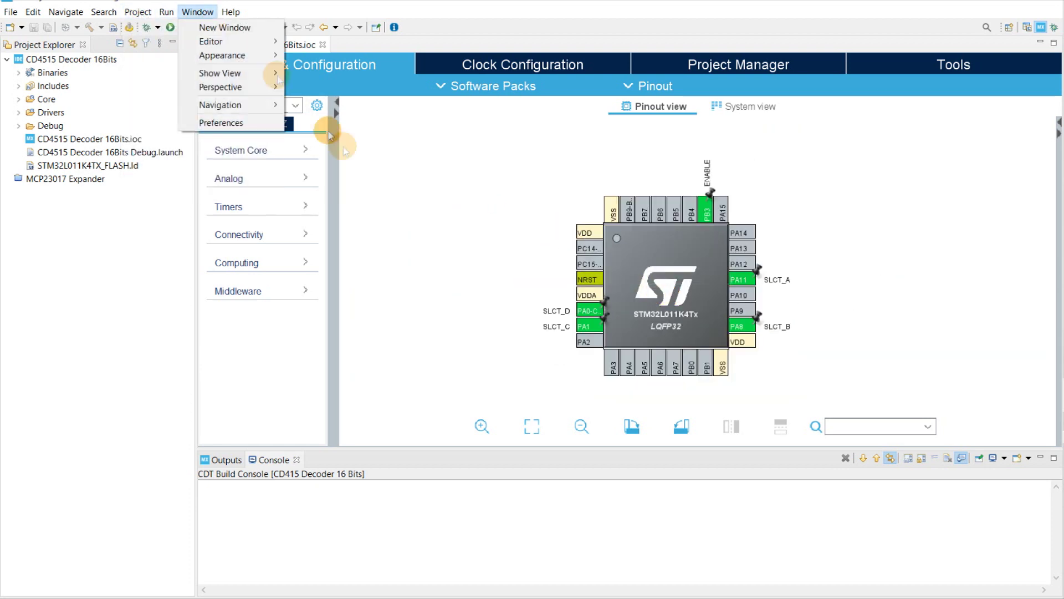
left_click(129, 27)
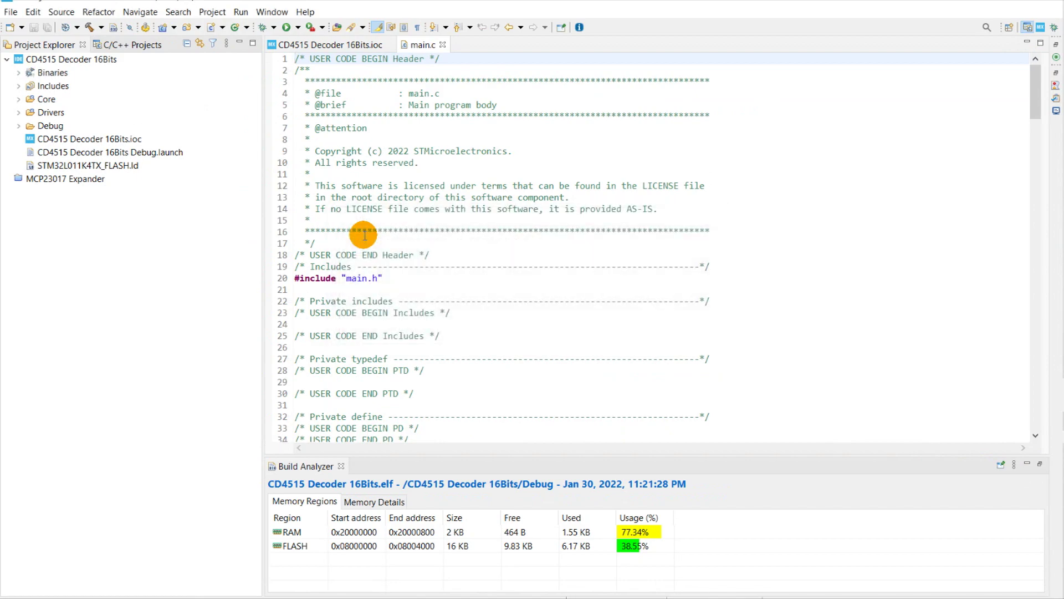
scroll(665, 249, "down", 20)
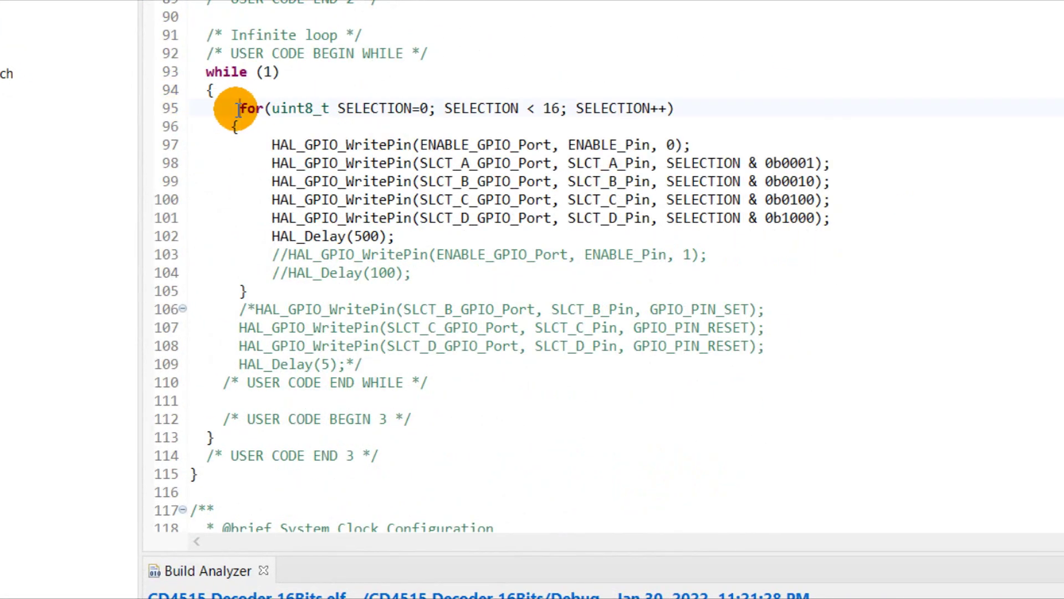
left_click_drag(237, 108, 275, 287)
left_click(388, 293)
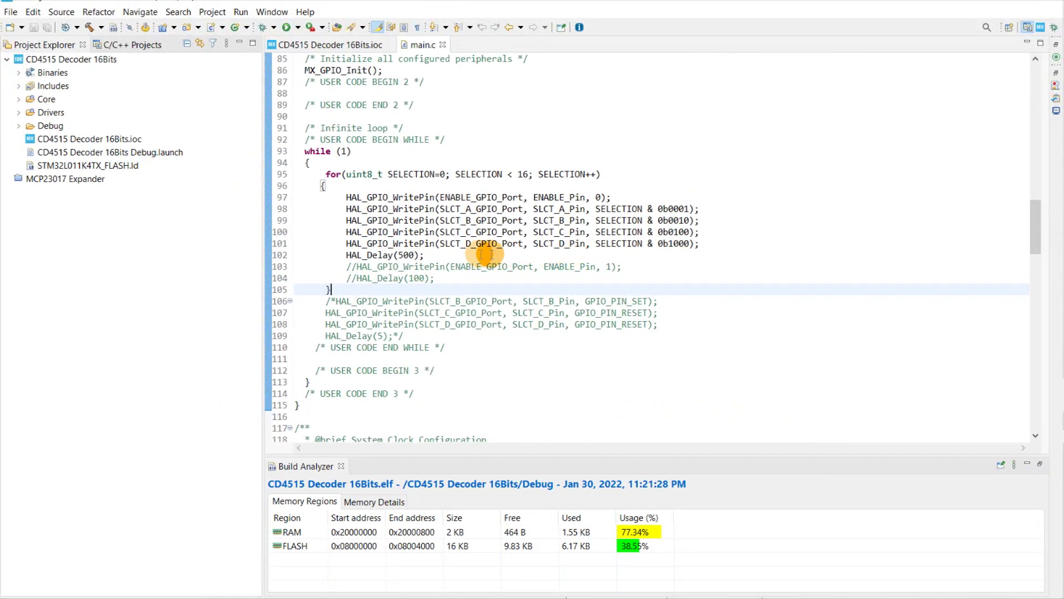
left_click(433, 255)
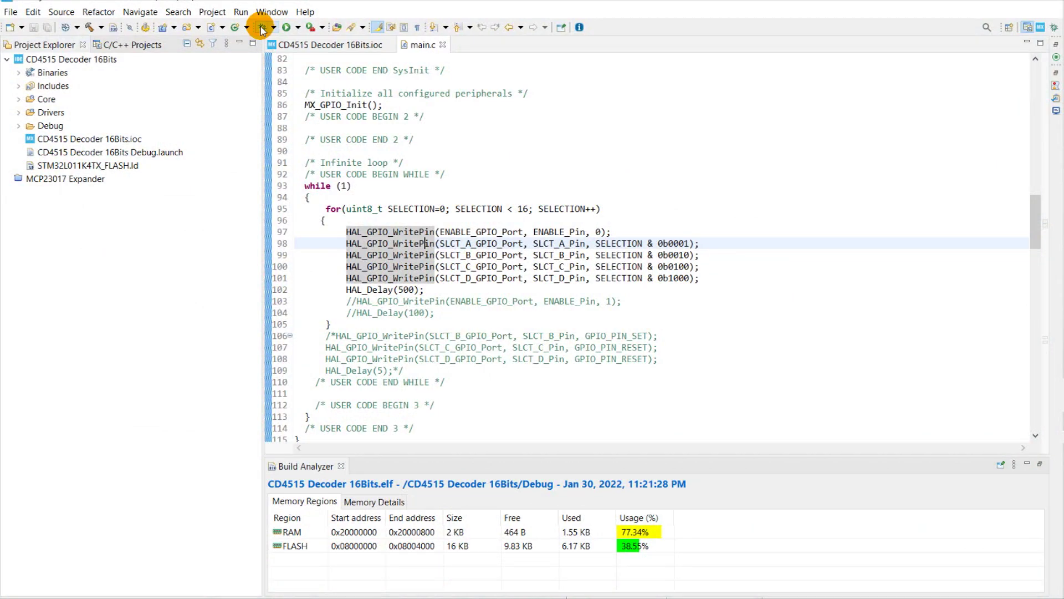
Step: Build the decoder project and launch an ST-LINK debug session on the board
left_click(262, 27)
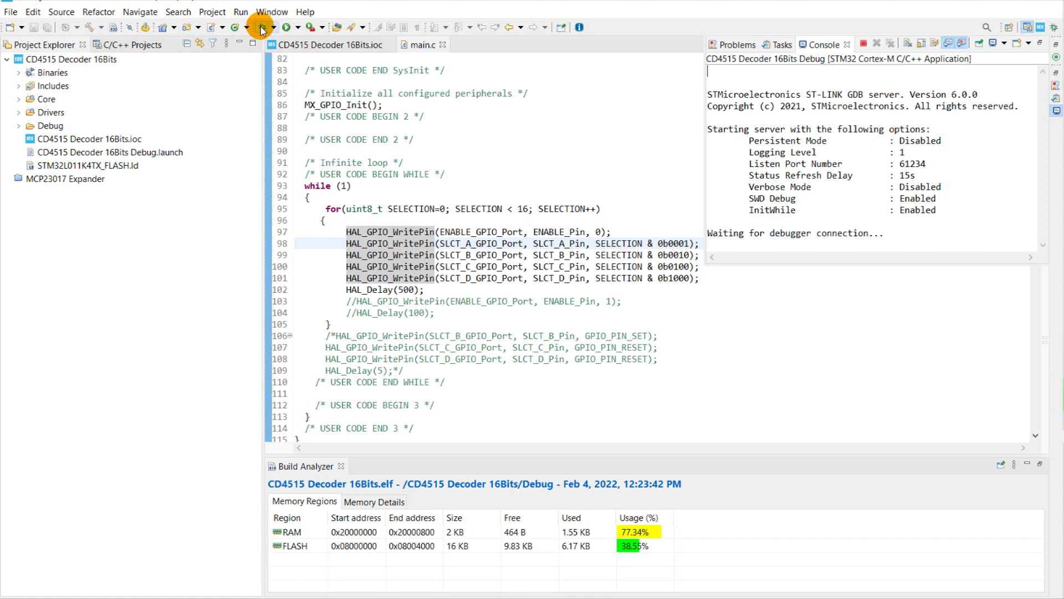
left_click(843, 234)
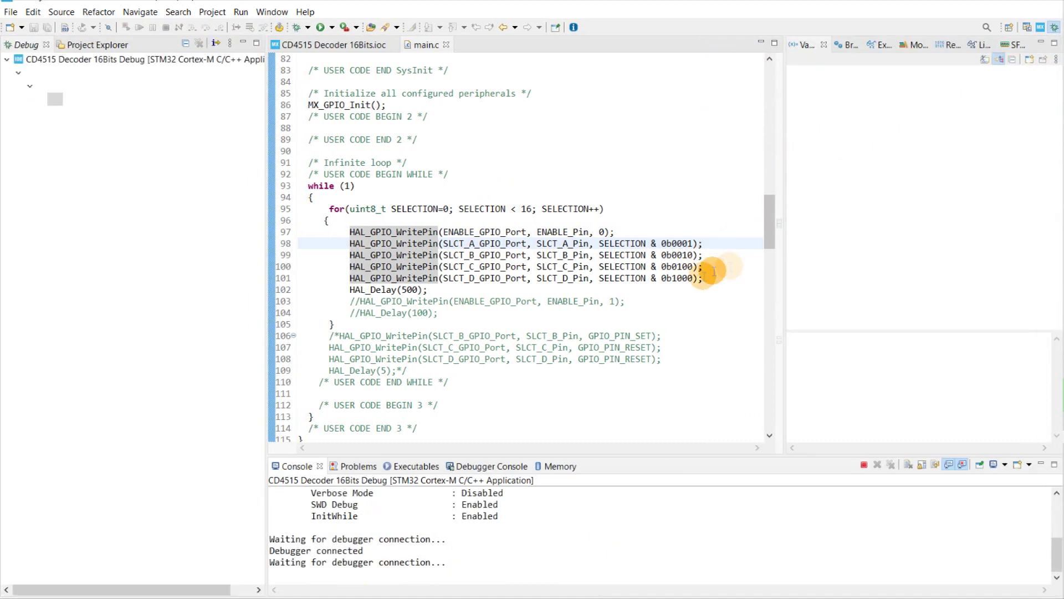